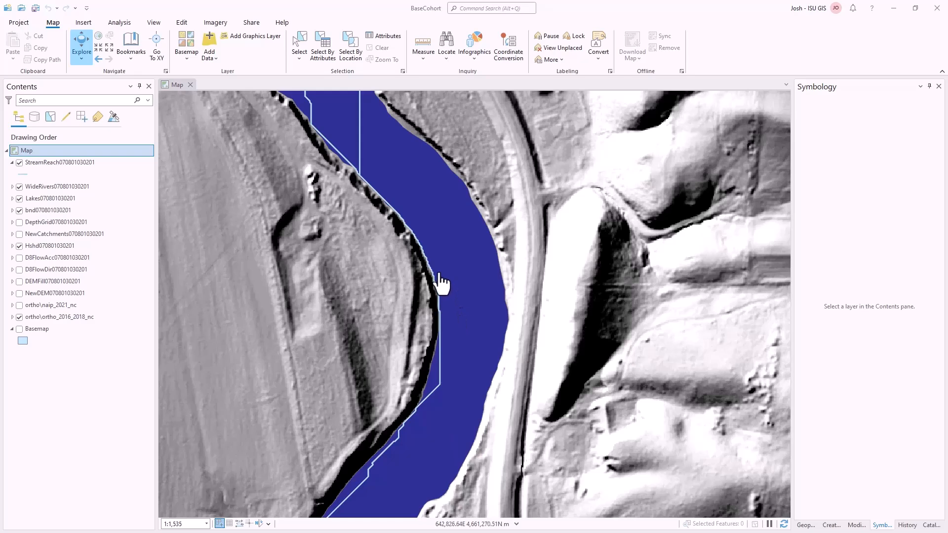
scroll(437, 284, "up", 6)
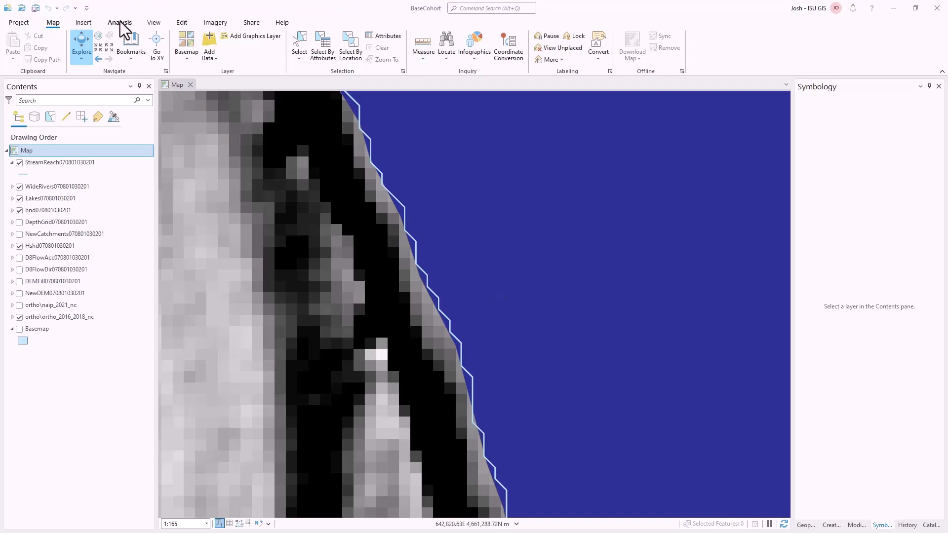
left_click(184, 23)
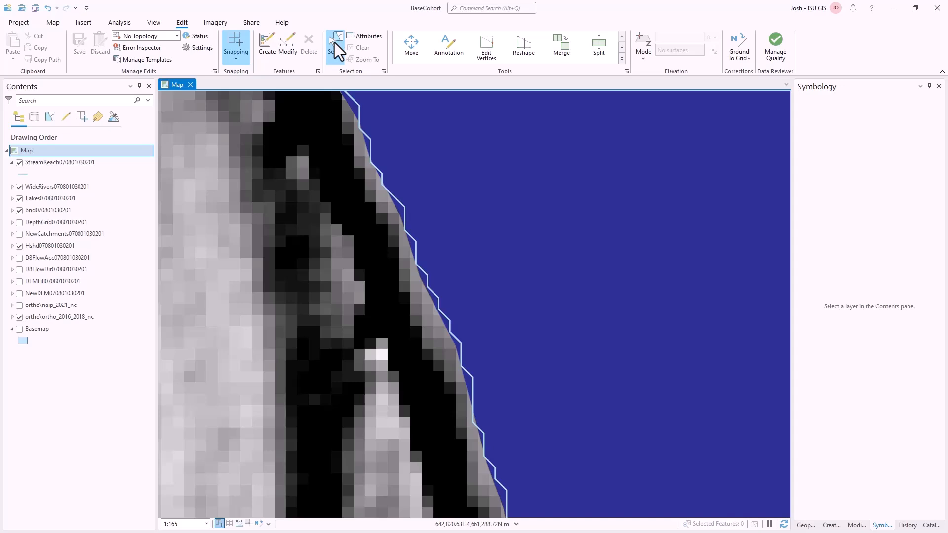
left_click(592, 217)
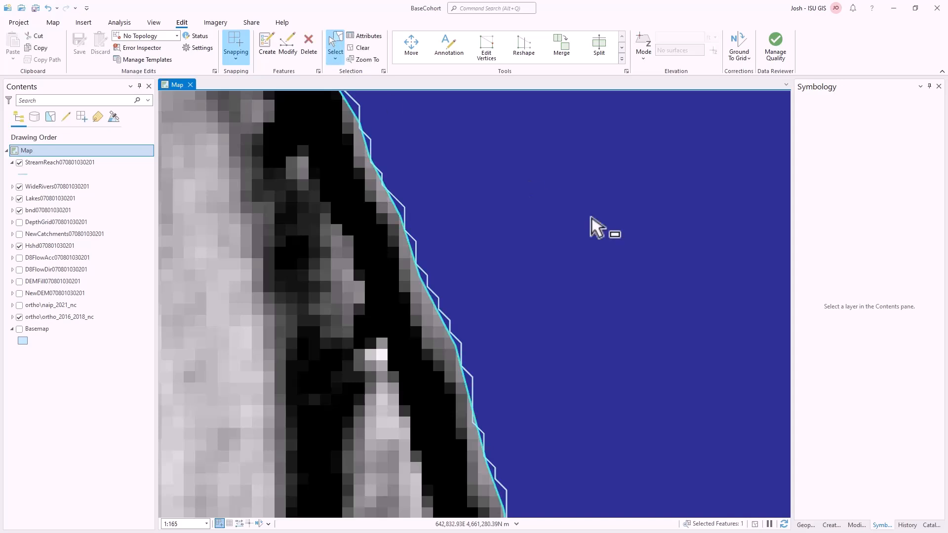
left_click(515, 46)
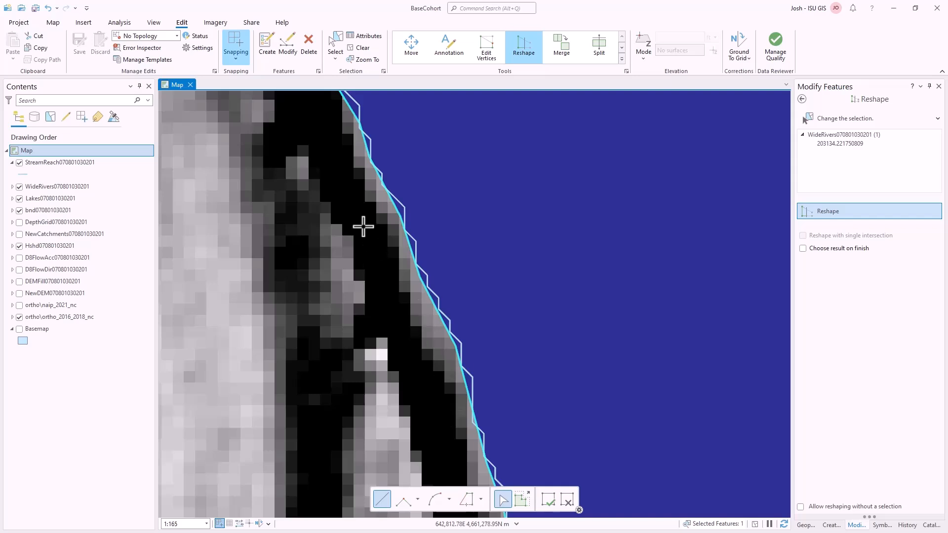
left_click(352, 111)
left_click(354, 129)
left_click(360, 148)
left_click(374, 183)
left_click(396, 223)
left_click(409, 265)
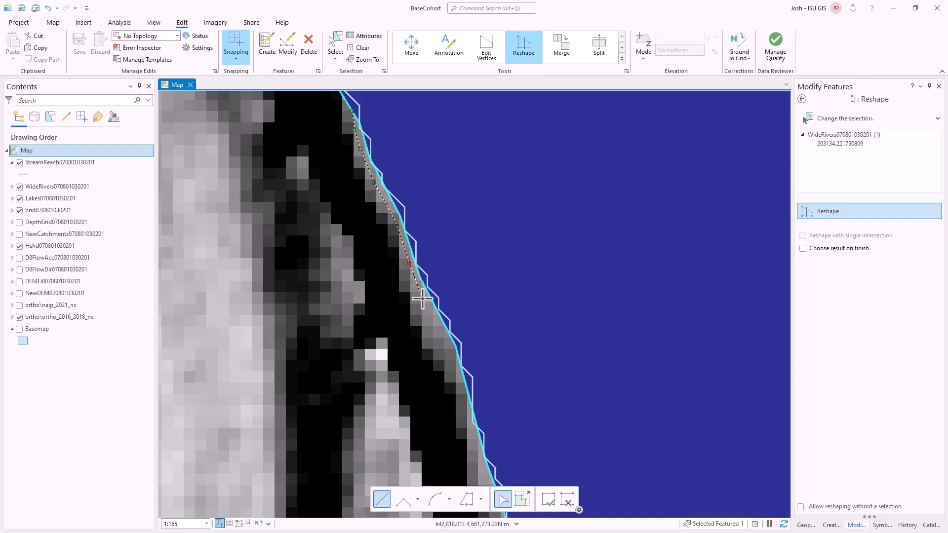
left_click(423, 298)
left_click(441, 337)
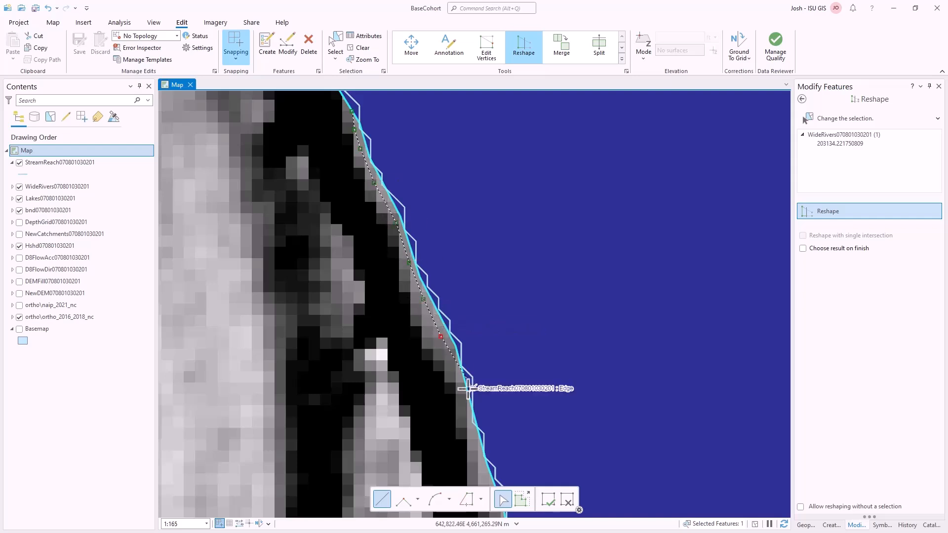
left_click(454, 366)
left_click(463, 407)
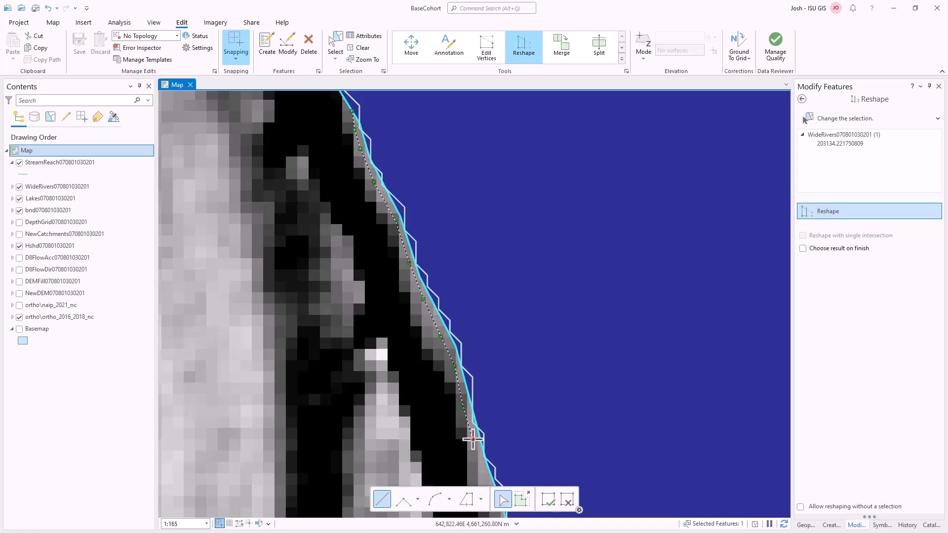
left_click(473, 438)
left_click(481, 470)
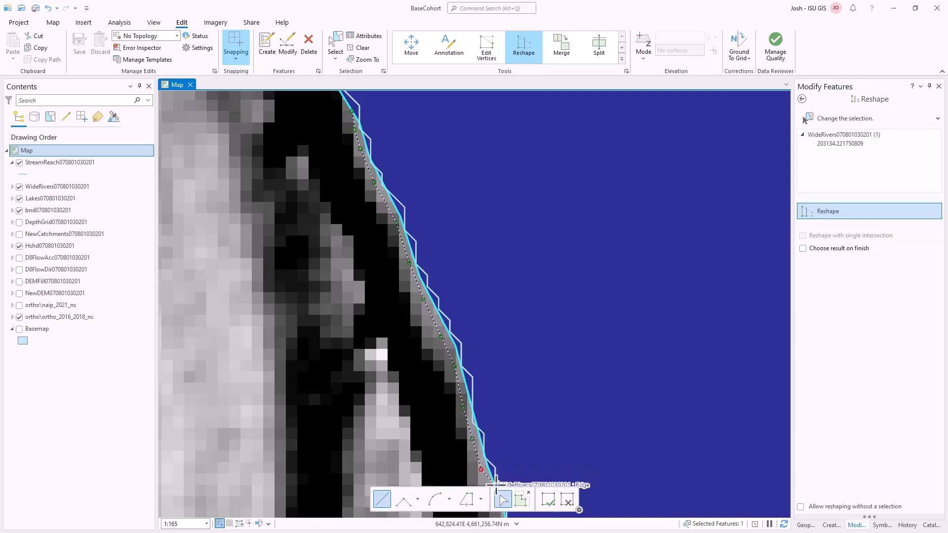
double_click(496, 482)
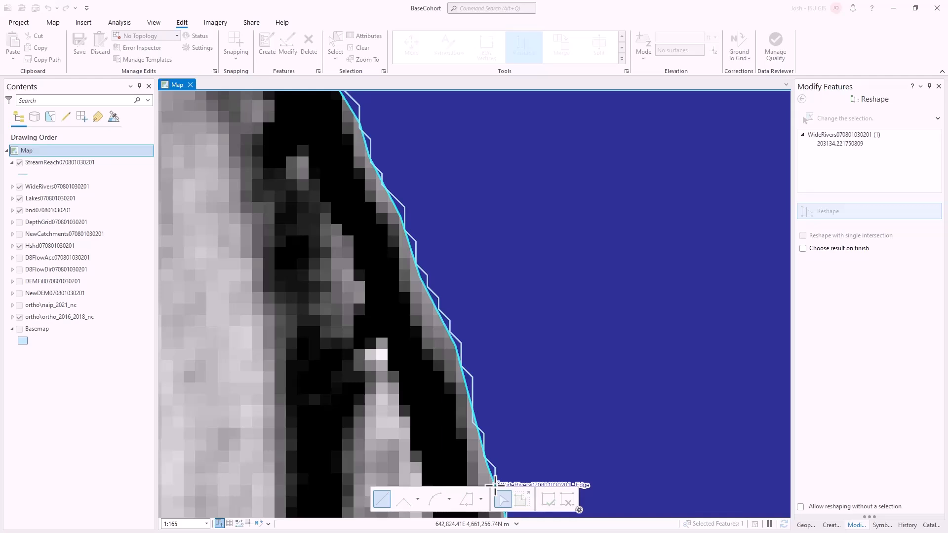
double_click(495, 482)
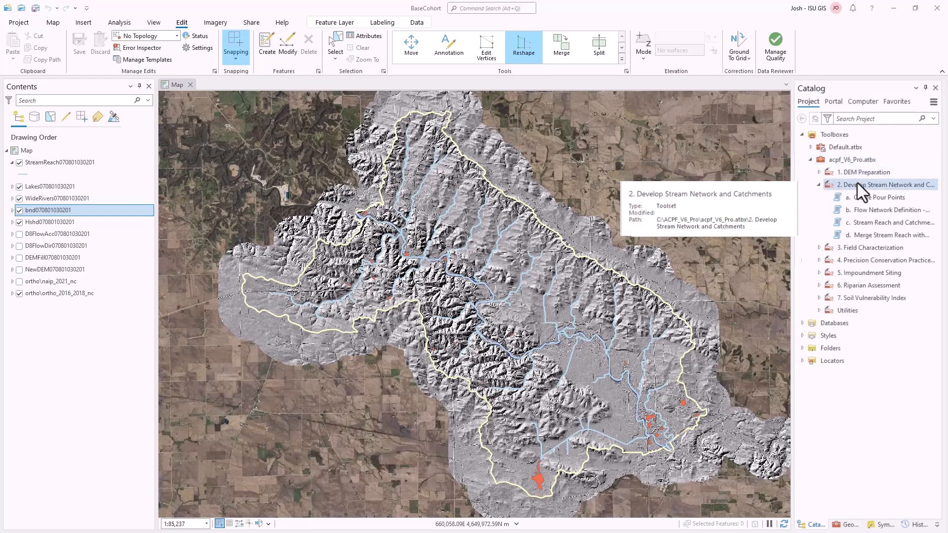
double_click(869, 239)
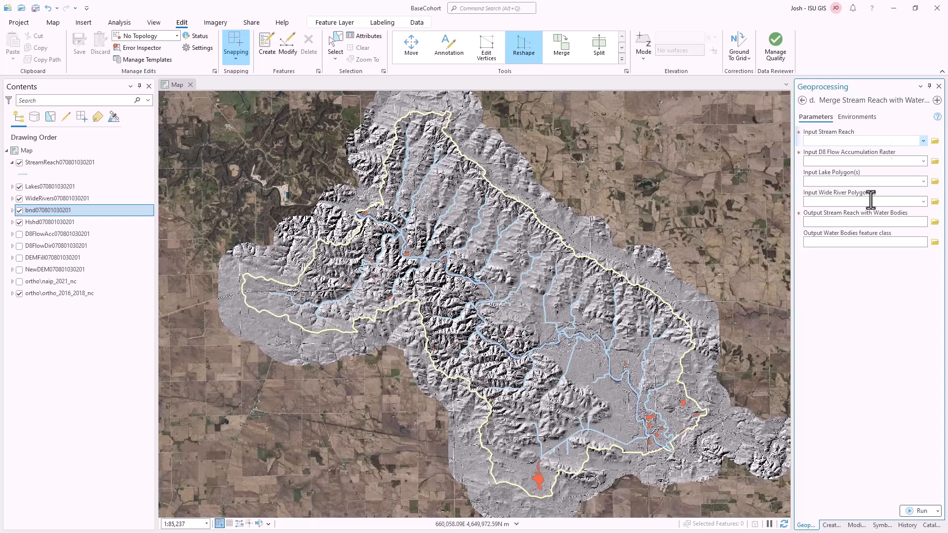
left_click(923, 141)
left_click(888, 153)
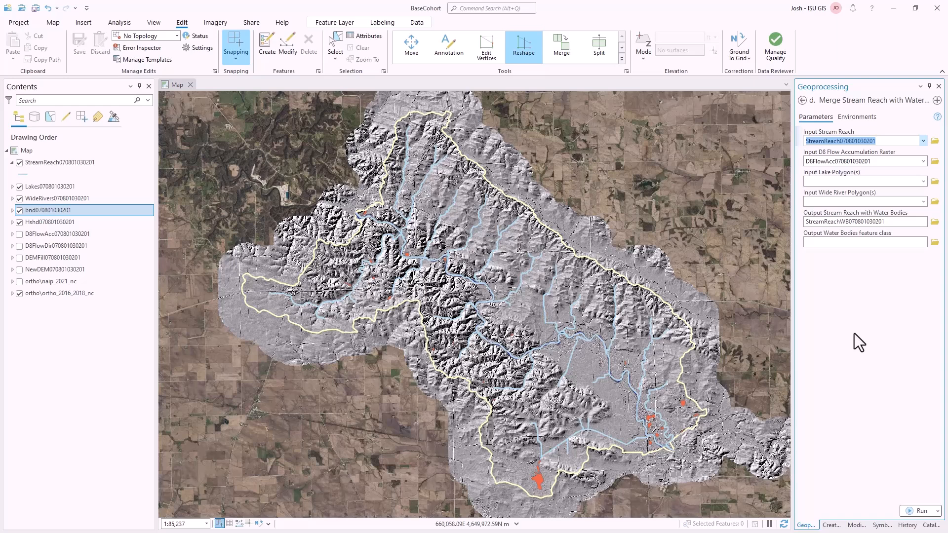
left_click(923, 182)
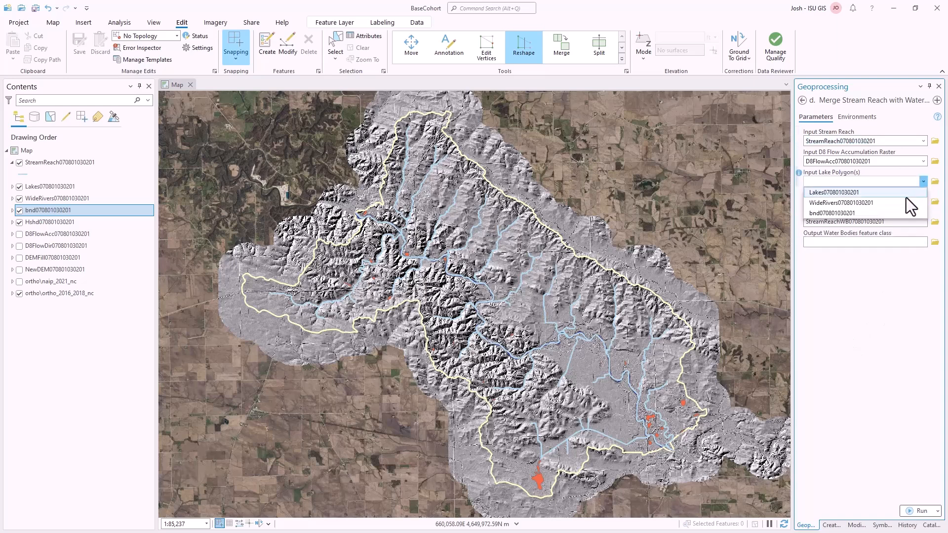
left_click(911, 193)
left_click(921, 202)
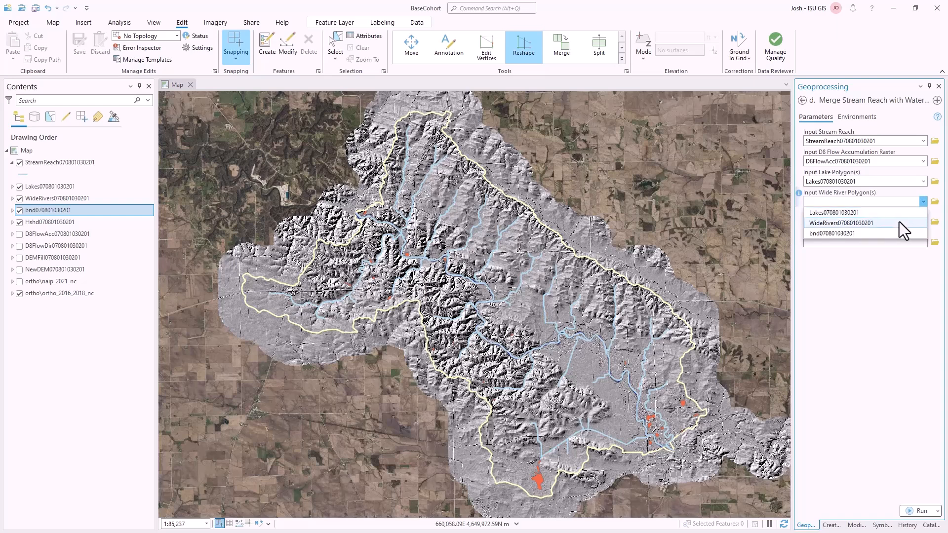
left_click(899, 223)
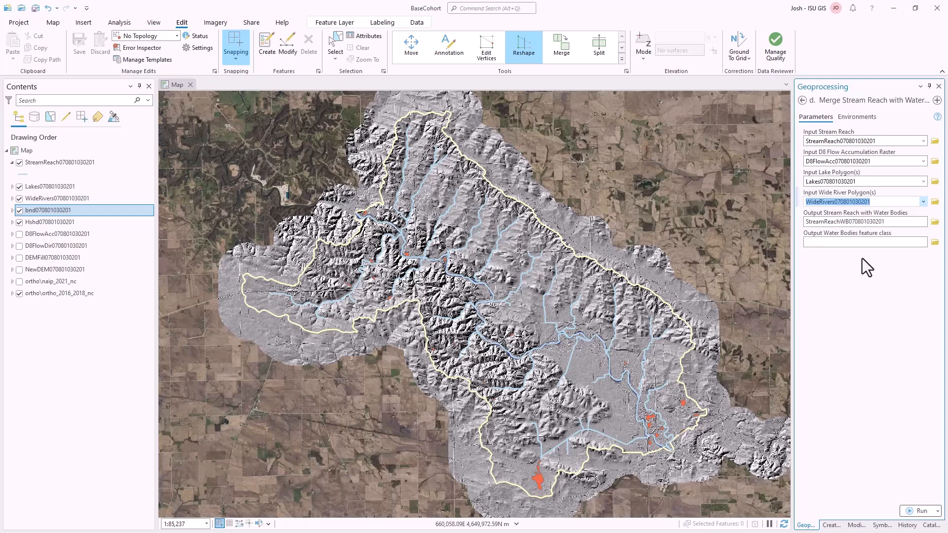
left_click(932, 244)
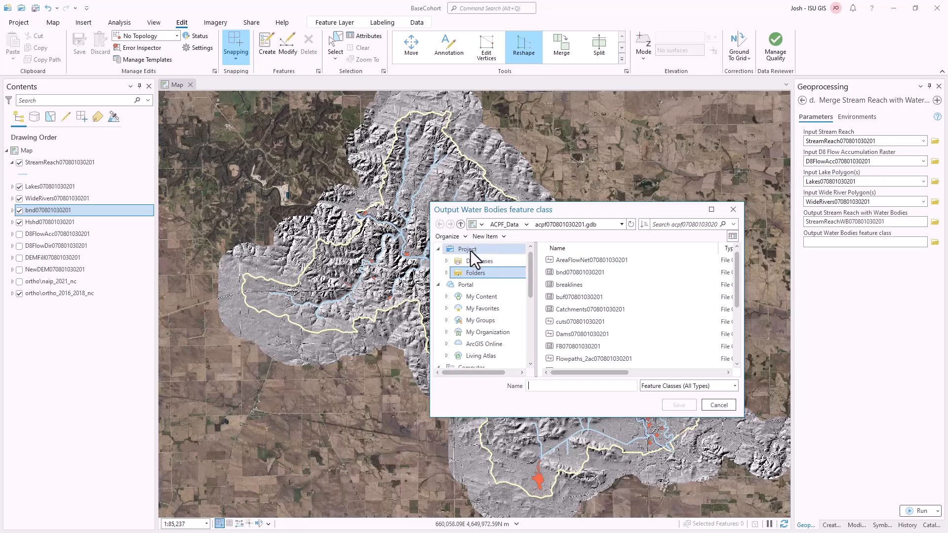
left_click(475, 272)
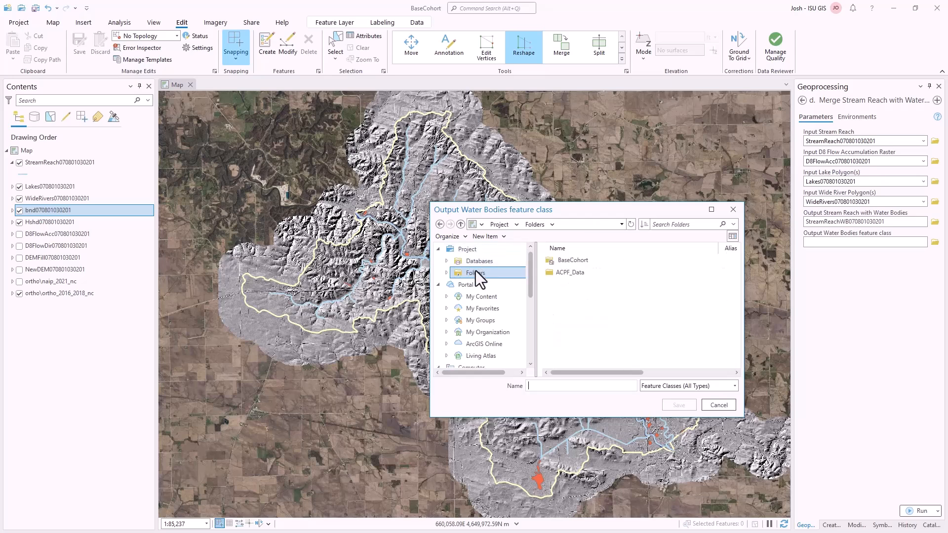
double_click(576, 275)
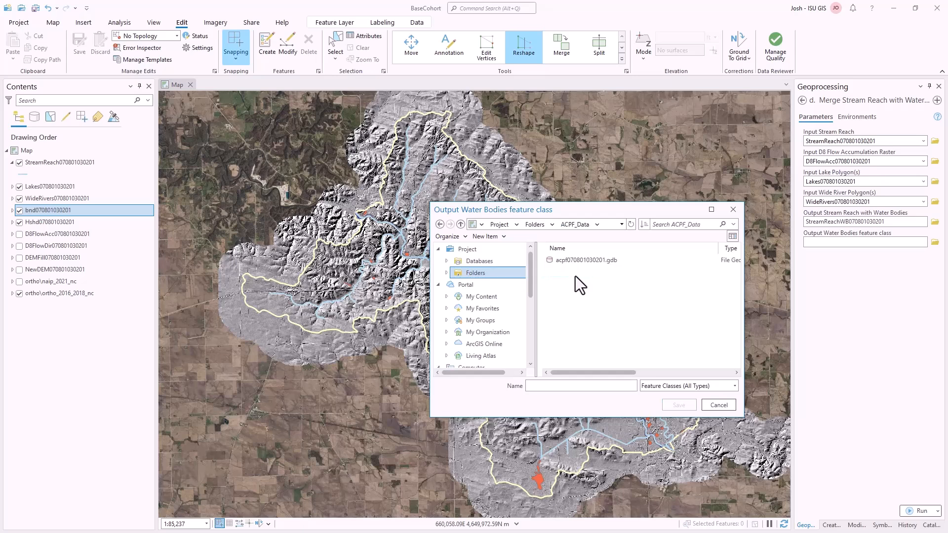
double_click(583, 259)
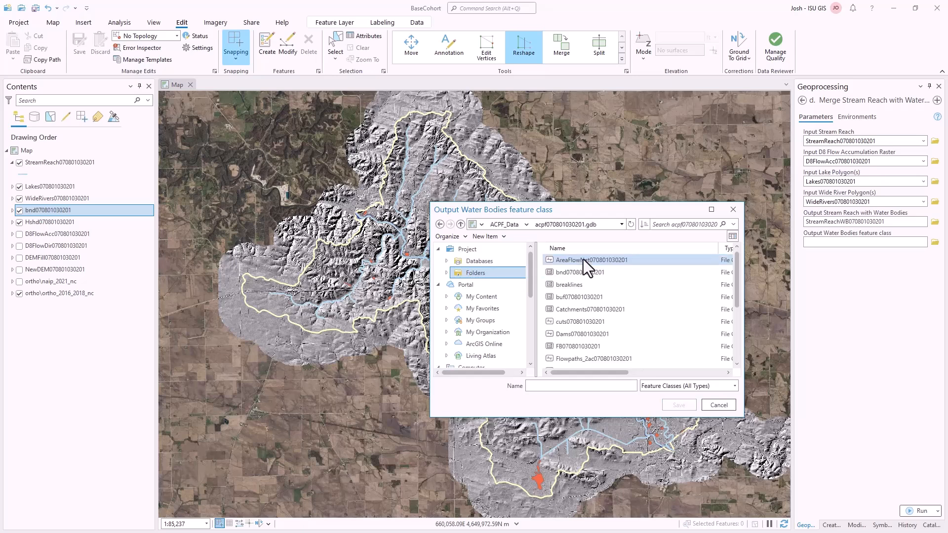
left_click(541, 386)
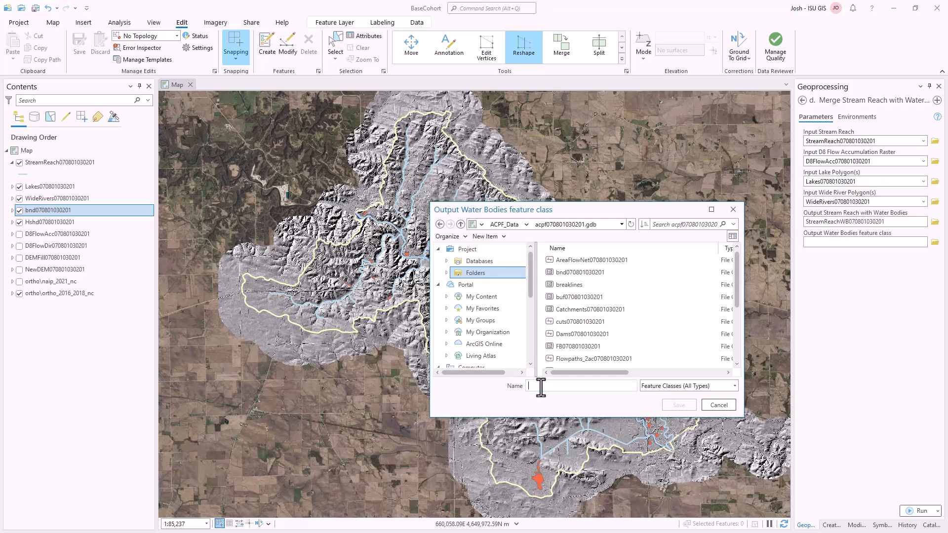
type("Water Bodies0708")
type("01")
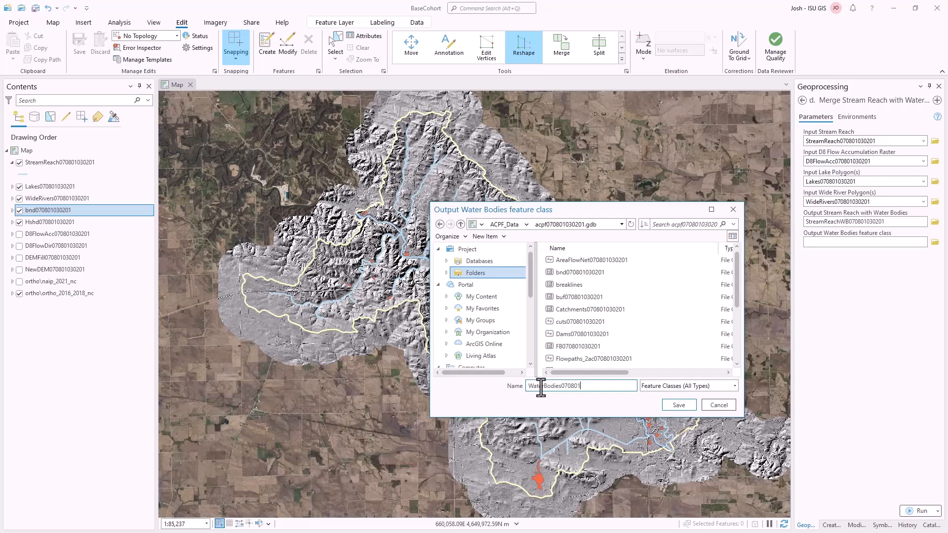
type("030201")
left_click(680, 405)
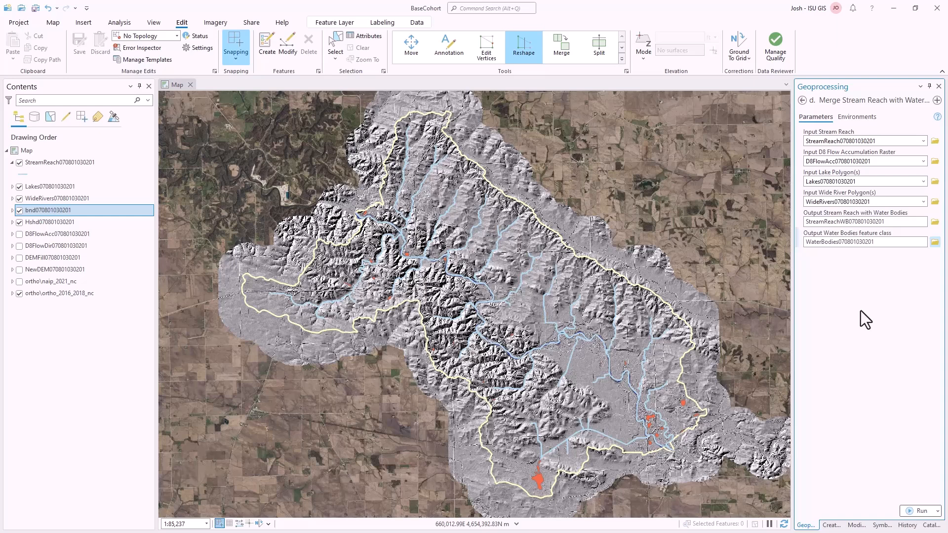
left_click(919, 512)
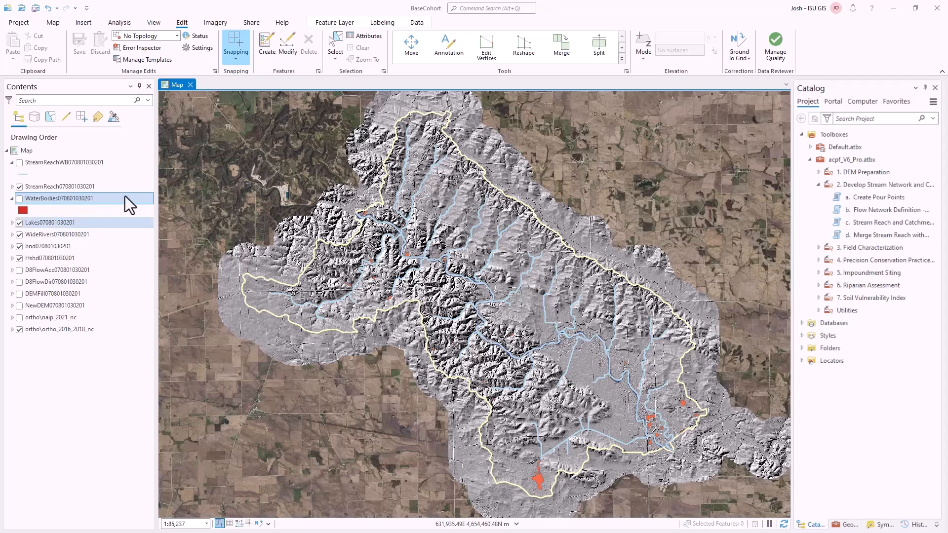
left_click(62, 161)
left_click(94, 197)
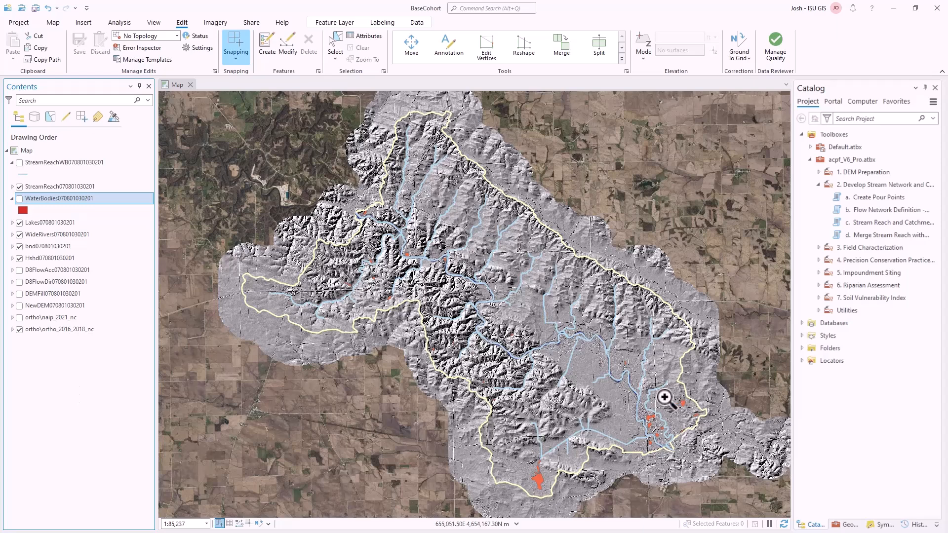
left_click_drag(643, 416, 678, 442)
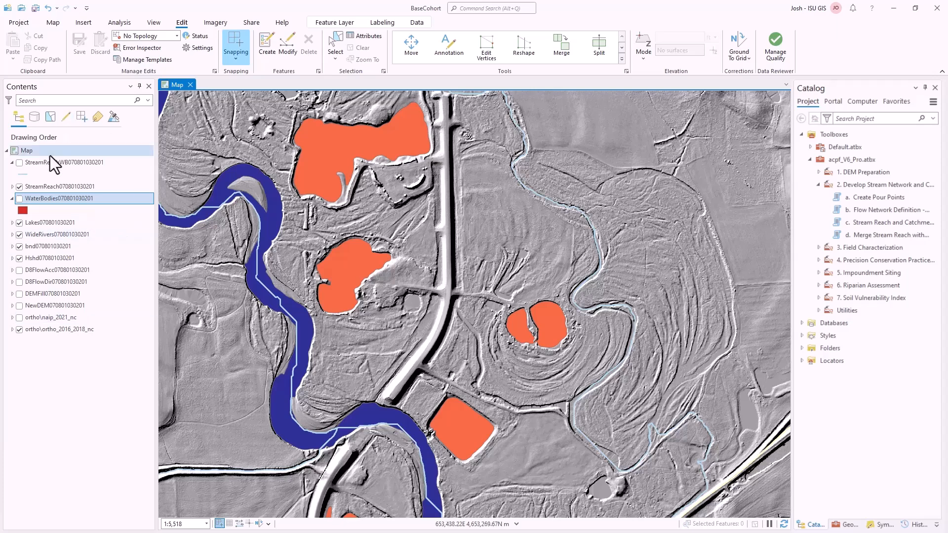
left_click(19, 186)
left_click(19, 162)
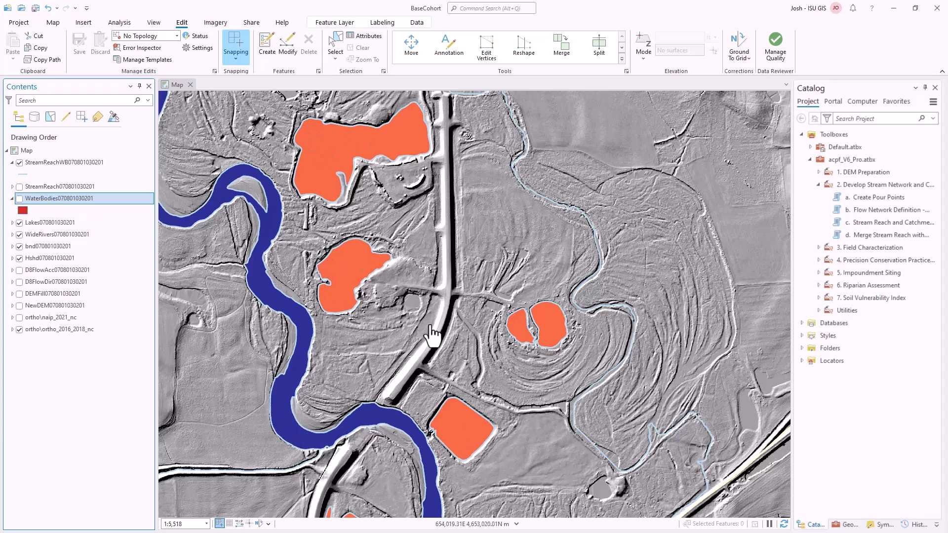
left_click(19, 235)
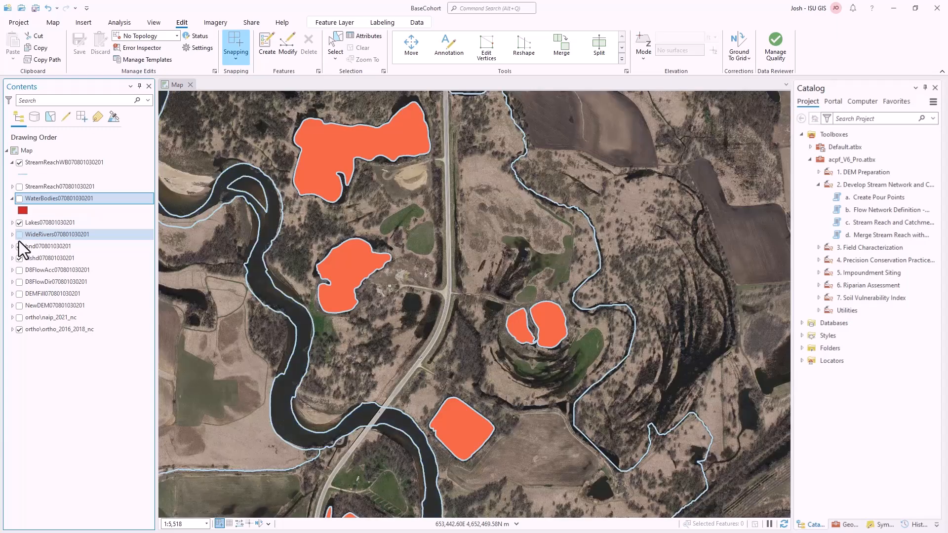
left_click(19, 223)
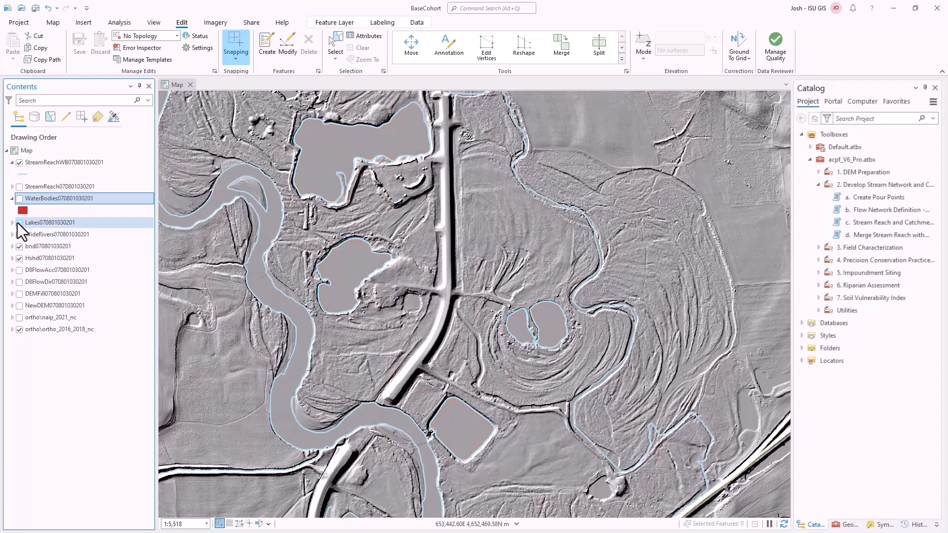
left_click(20, 198)
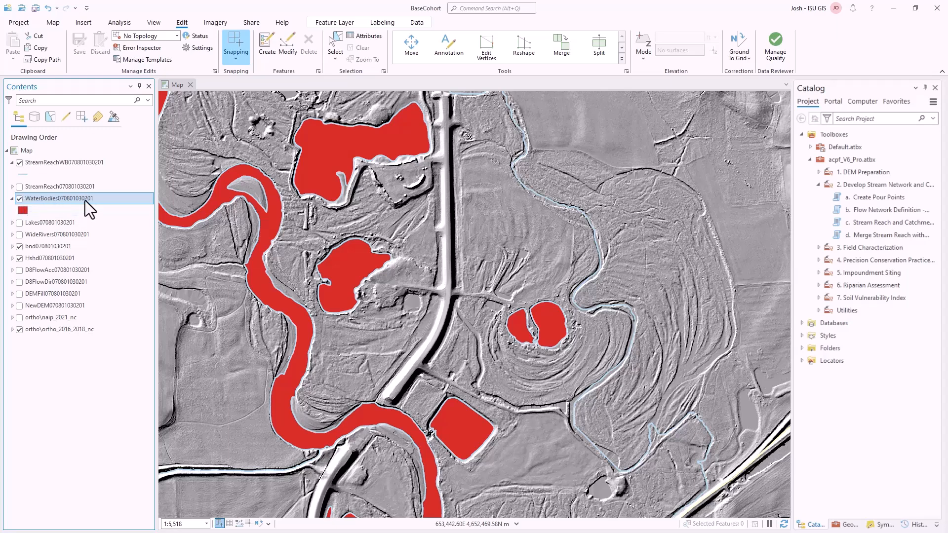
right_click(98, 165)
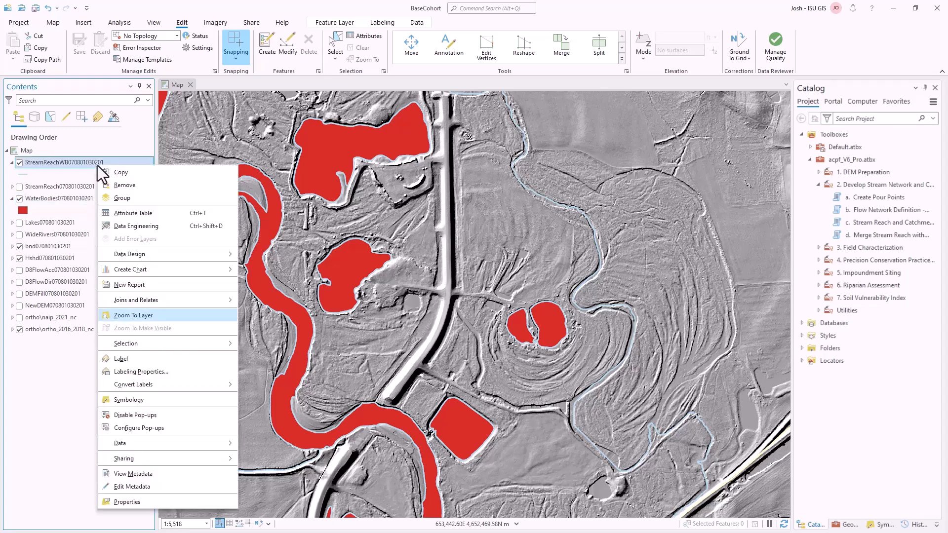
left_click(141, 215)
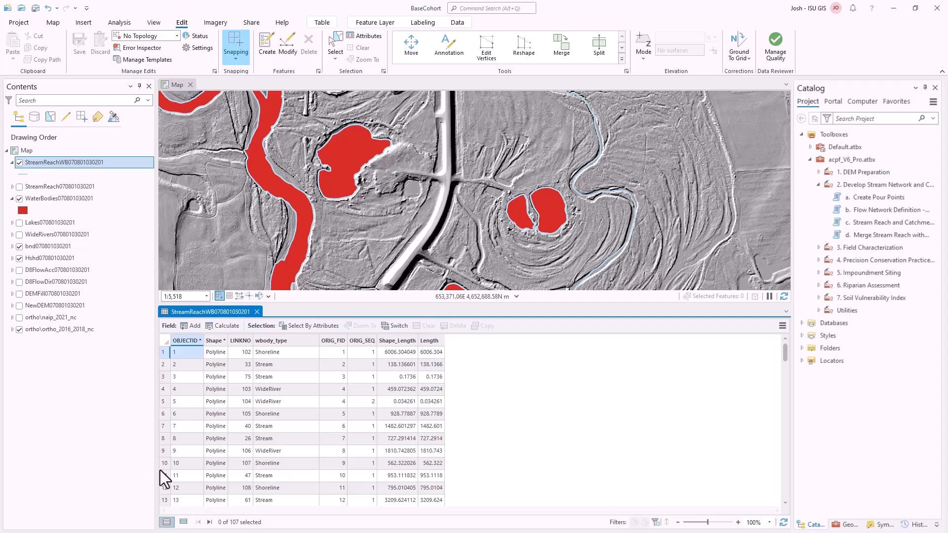
left_click(241, 341)
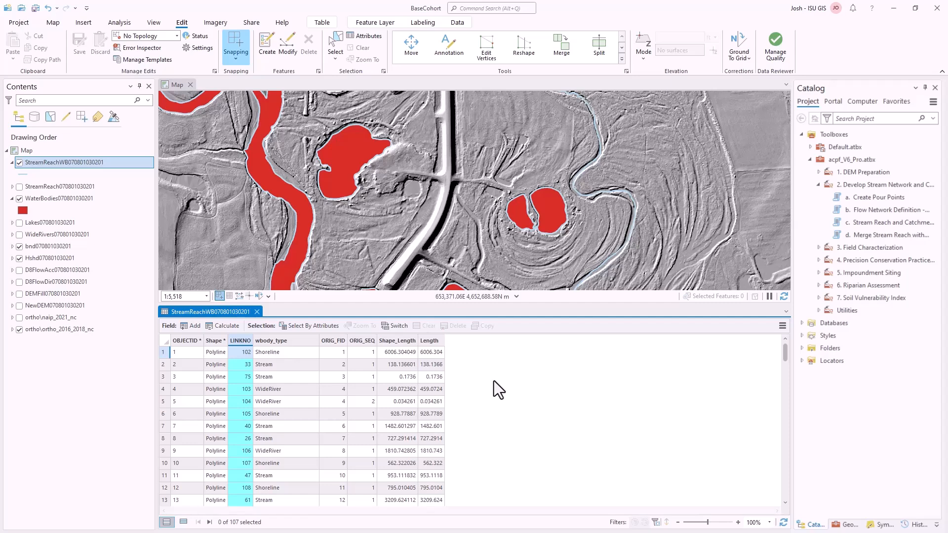
left_click(298, 340)
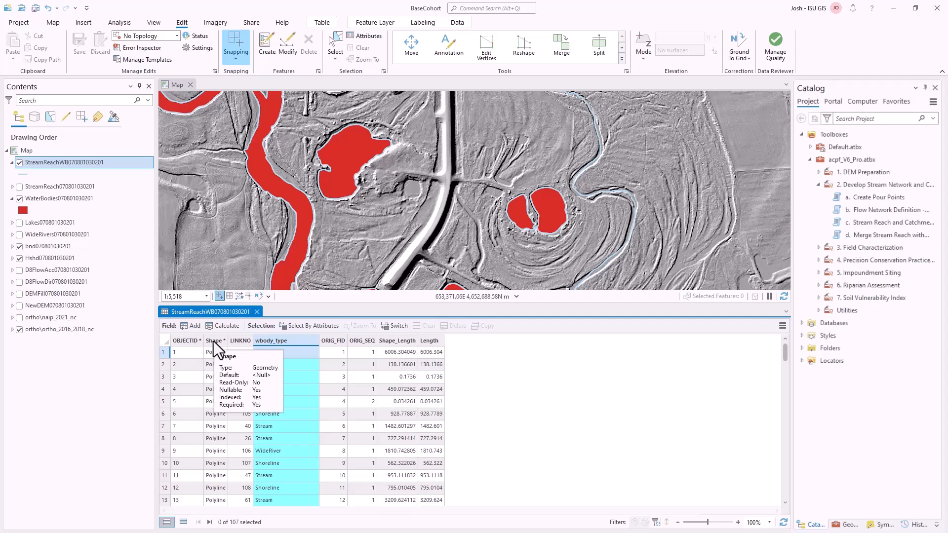
right_click(239, 340)
left_click(296, 344)
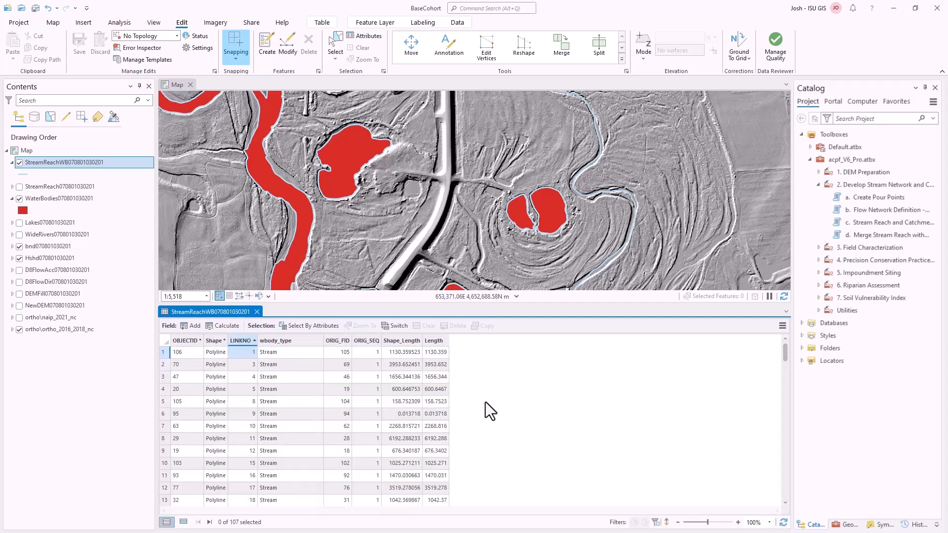
Compare wbody_type values across the sorted records, highlighting the rows with LINKNO 101, 106 and 105 in turn
scroll(500, 408, "down", 11)
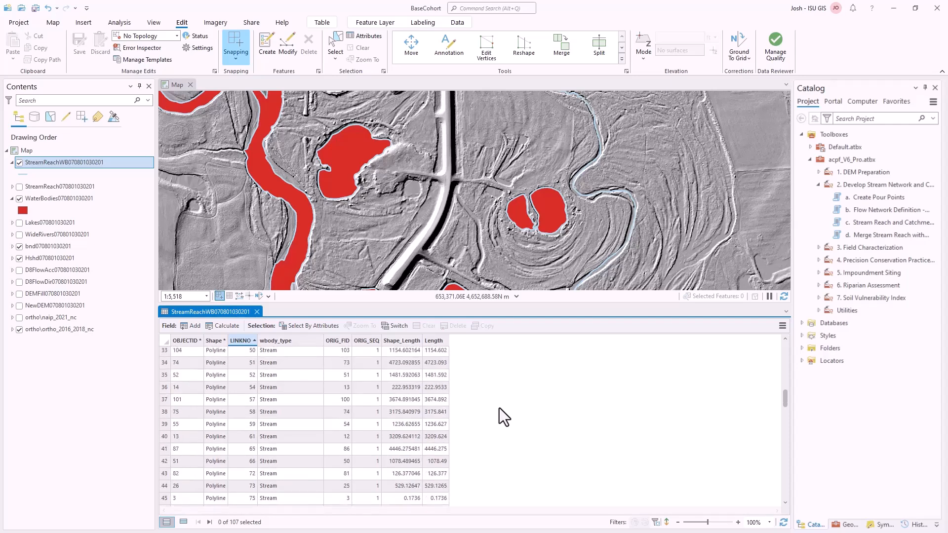
scroll(500, 408, "down", 6)
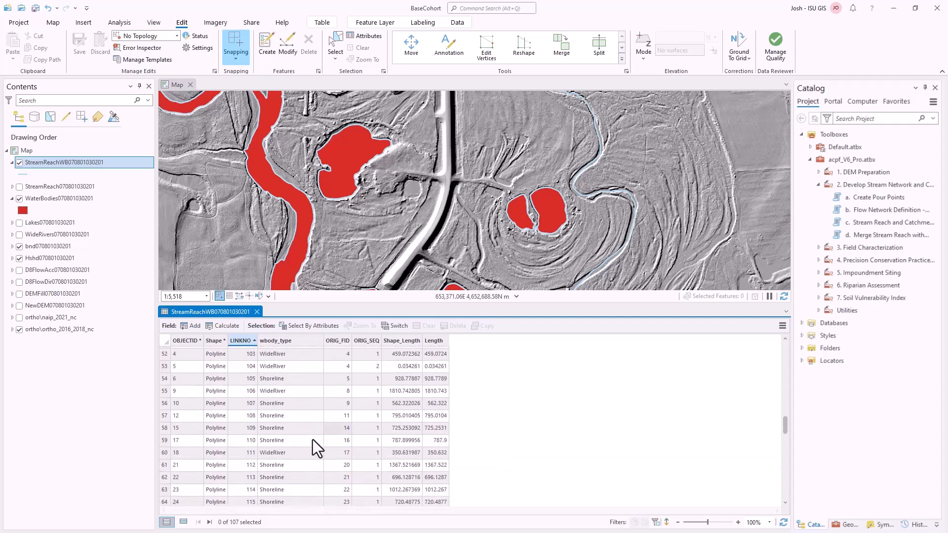
scroll(283, 399, "up", 2)
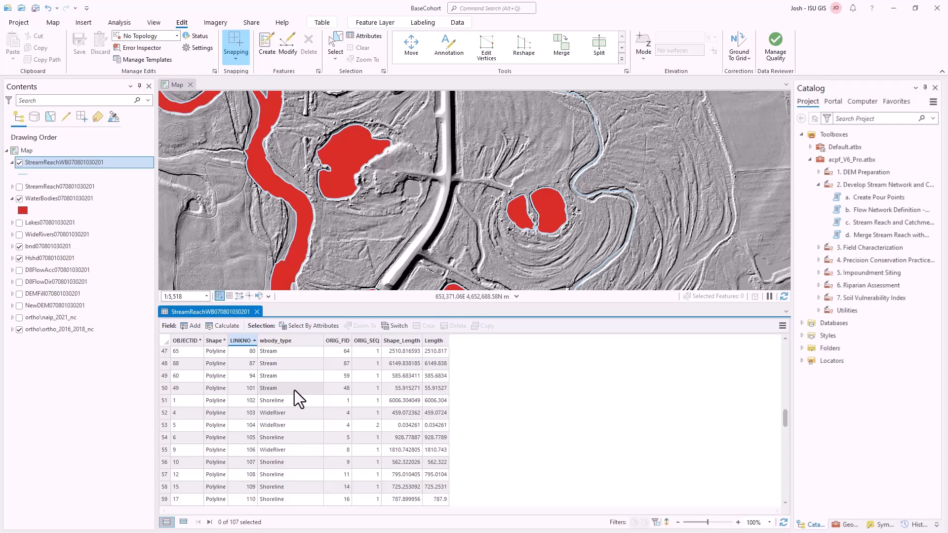
left_click(163, 389)
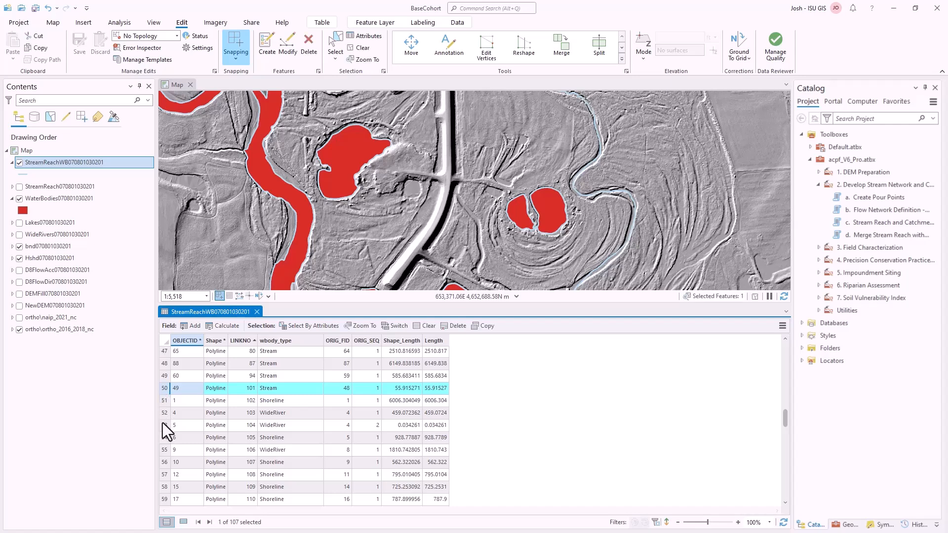
left_click(164, 451)
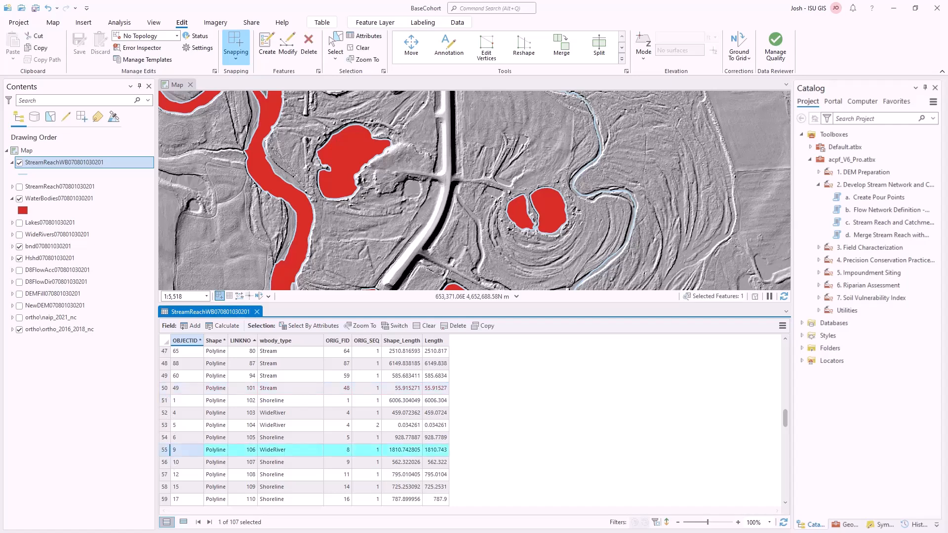
left_click(161, 437)
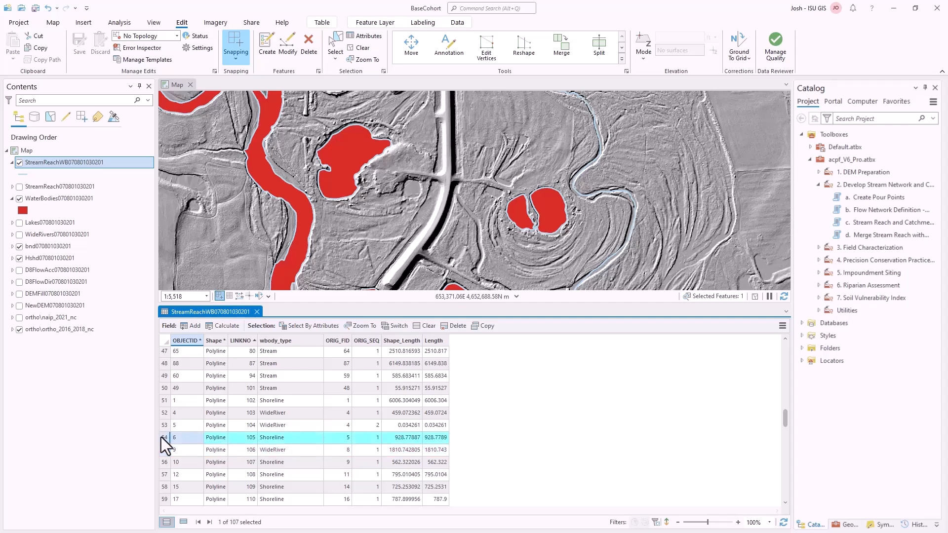